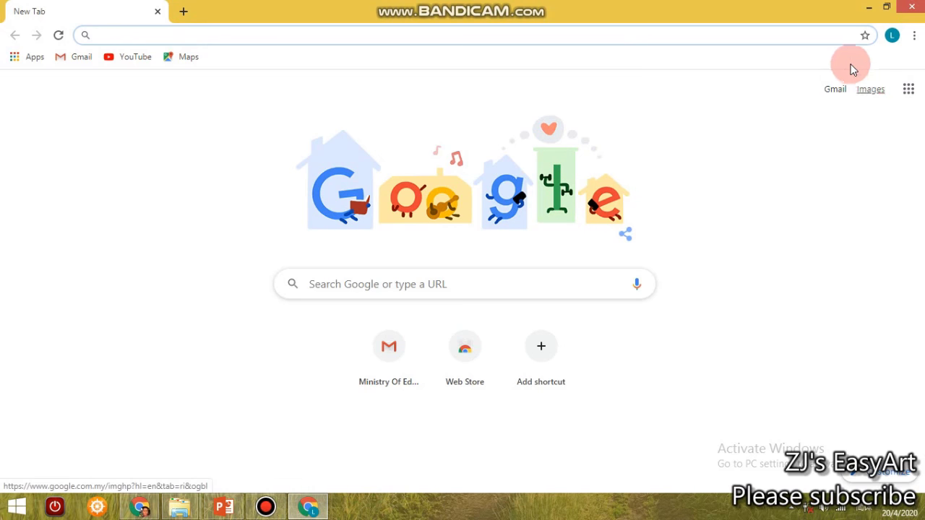
- Search the web for "google classroom"
click(370, 40)
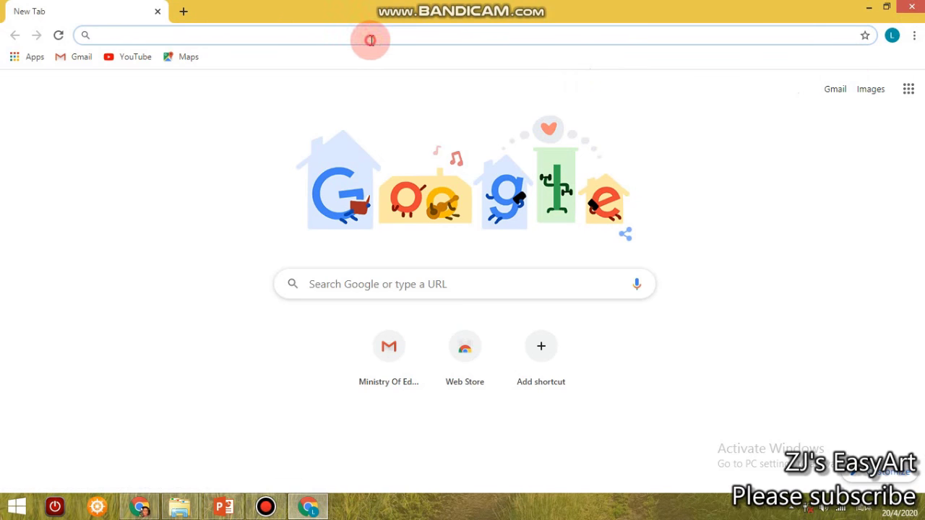
text(goo)
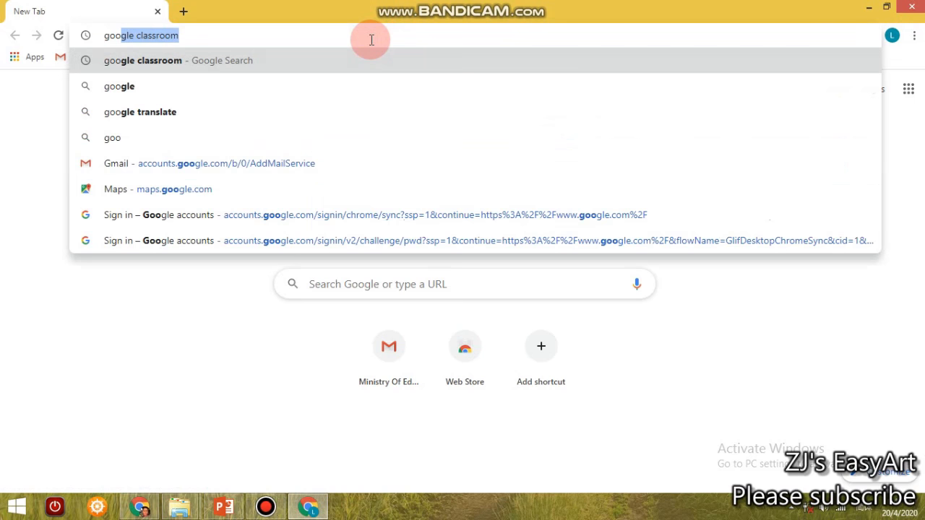
text(gle classroom)
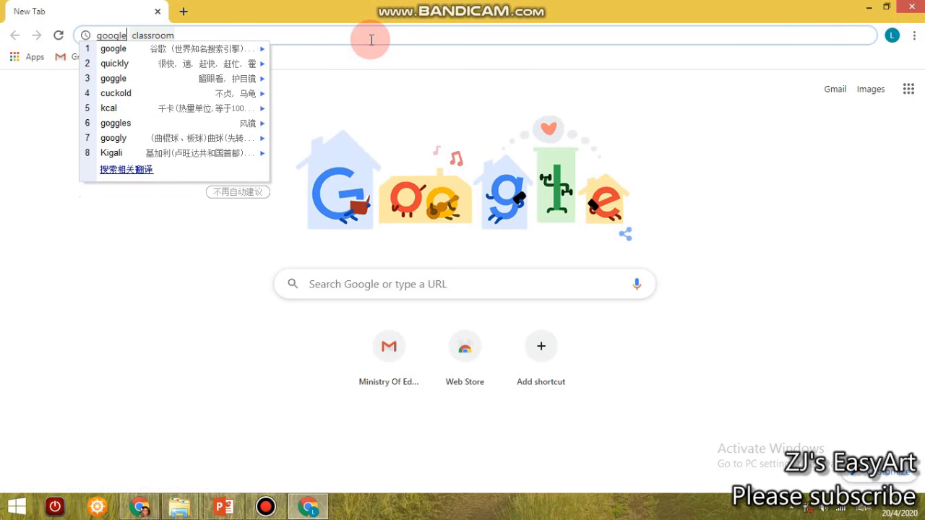
key(space)
key(End)
key(Return)
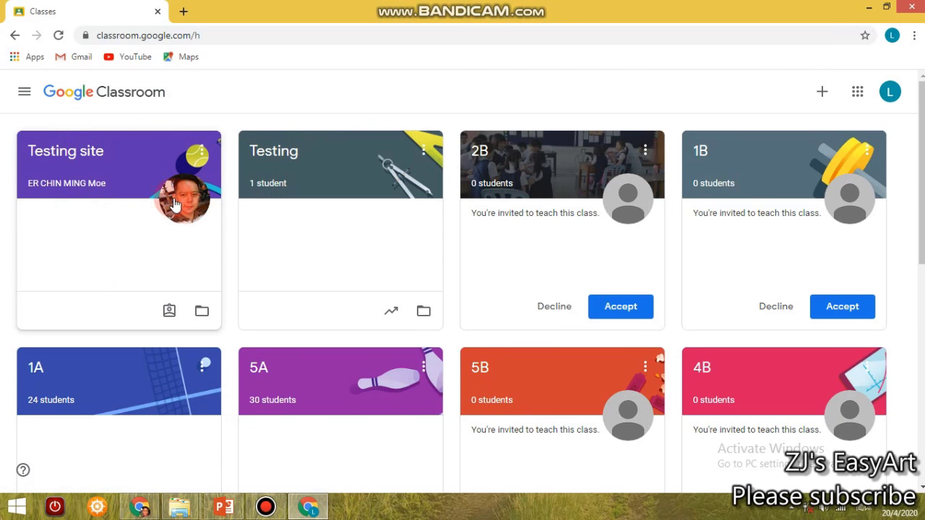
- Open the Testing 123 quiz form attached to the Testing 123 assignment in the Testing site class, dismissing the survey pop-up
click(110, 178)
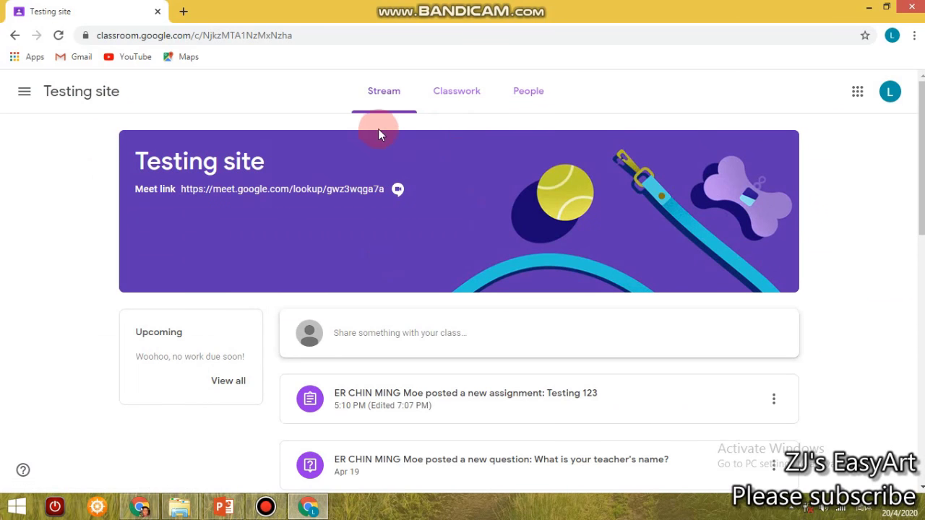
click(458, 95)
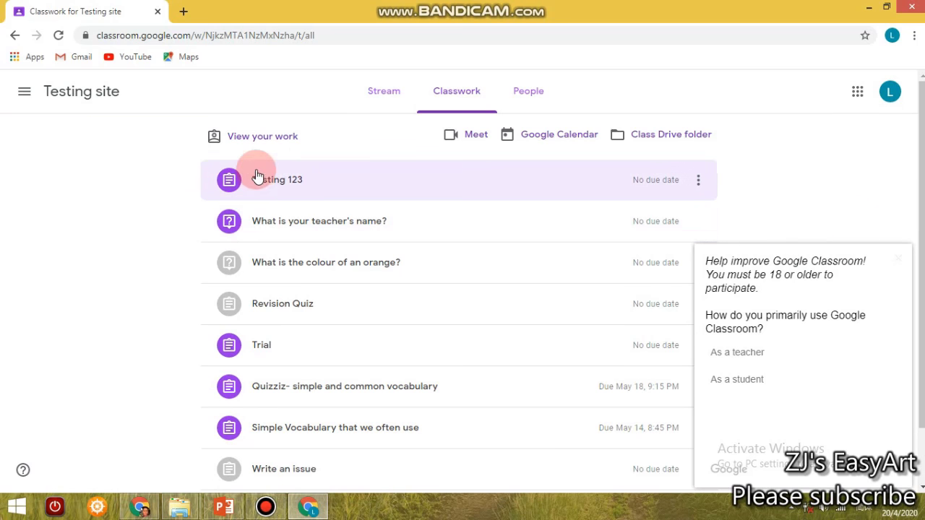
click(376, 174)
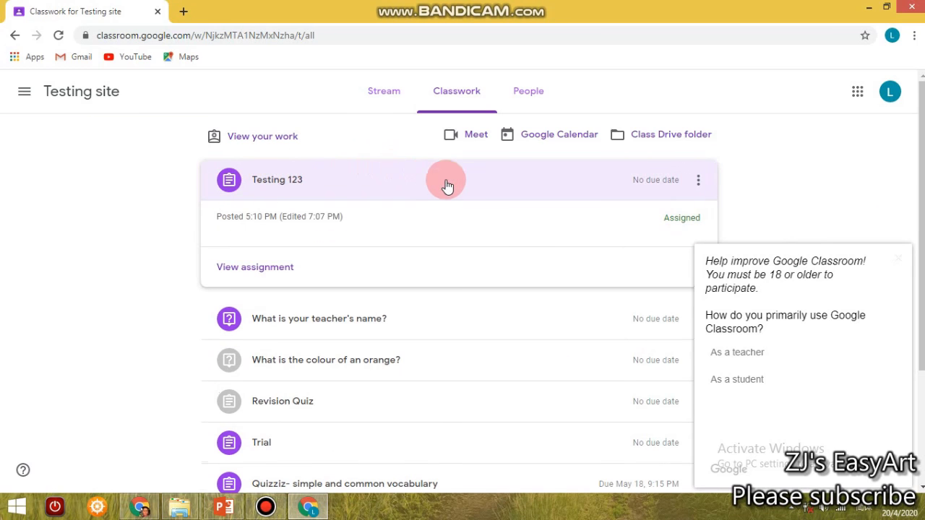
click(899, 260)
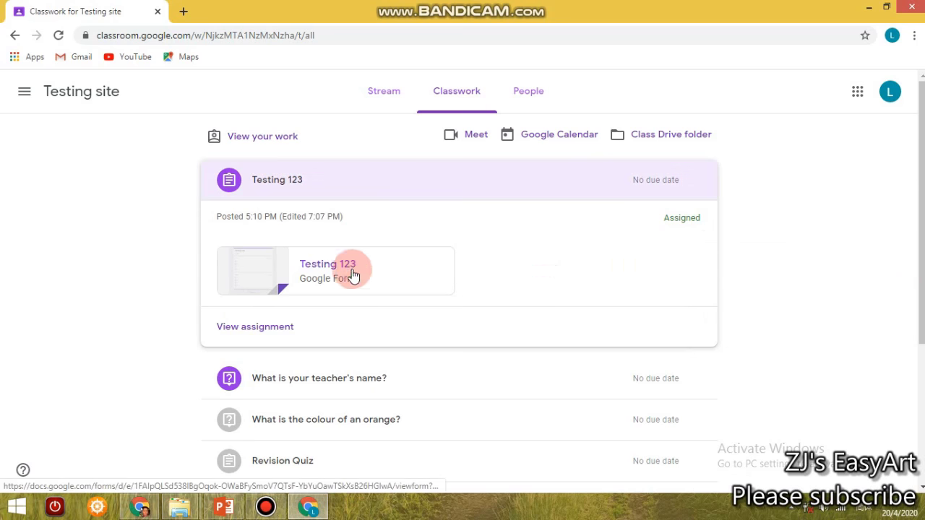
click(241, 281)
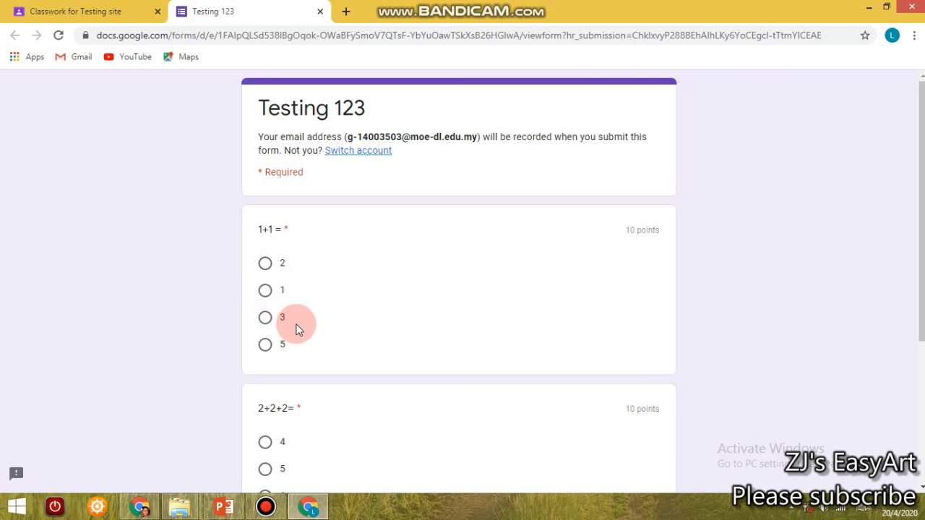
- Answer 2 for "1+1 =" and 6 for "2+2+2=", and submit the quiz
scroll(322, 297, down, 2)
click(265, 127)
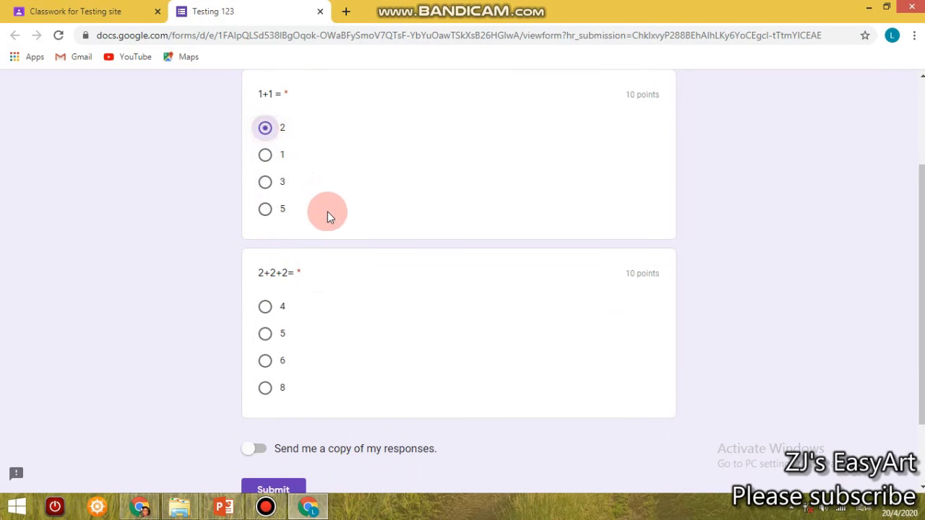
click(266, 361)
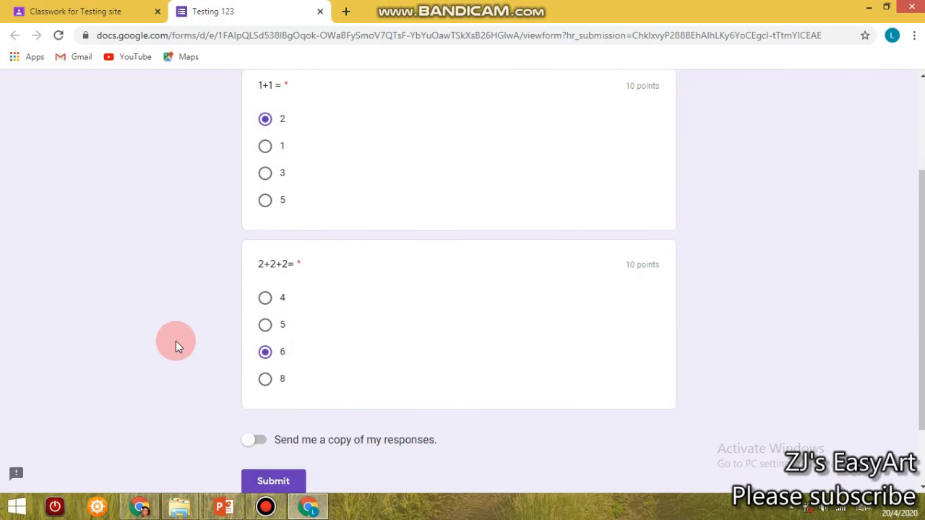
scroll(175, 345, down, 1)
click(273, 402)
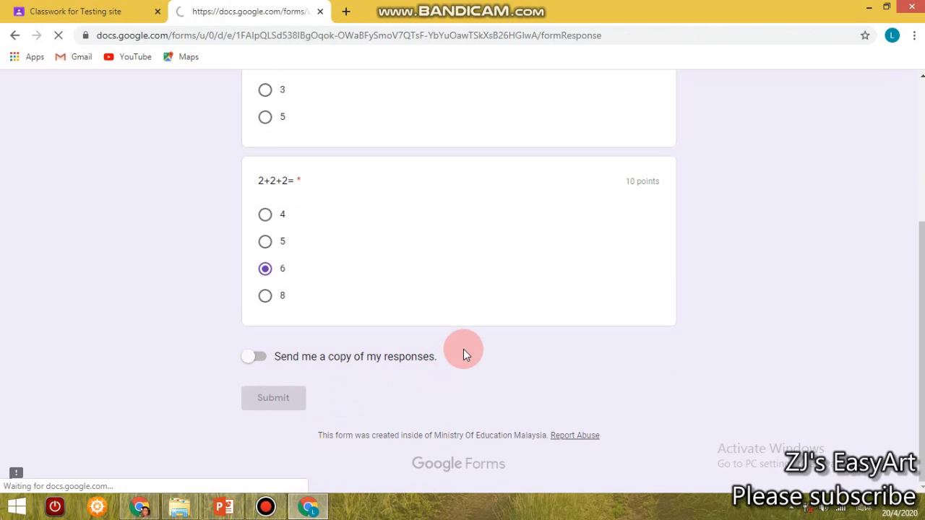
- View the submitted quiz's score and review the marking of each answer
click(304, 183)
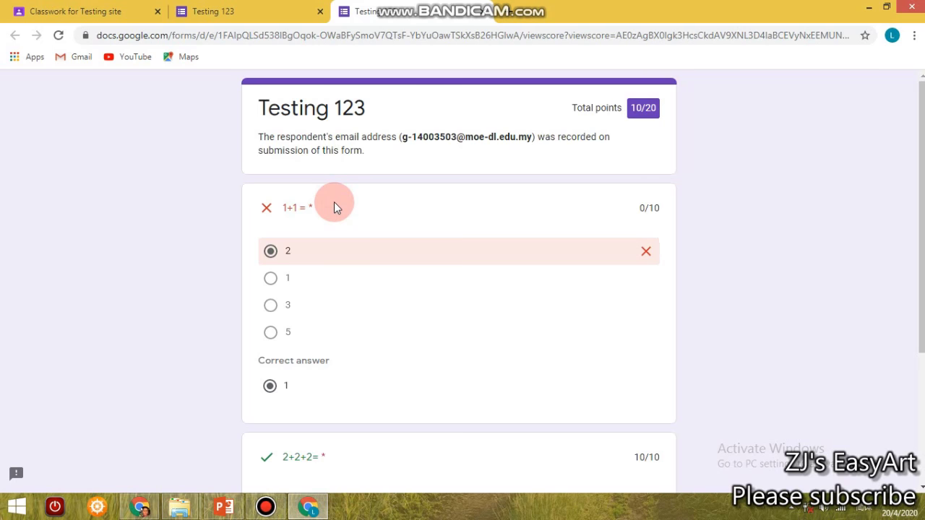
scroll(300, 308, down, 2)
scroll(300, 309, up, 2)
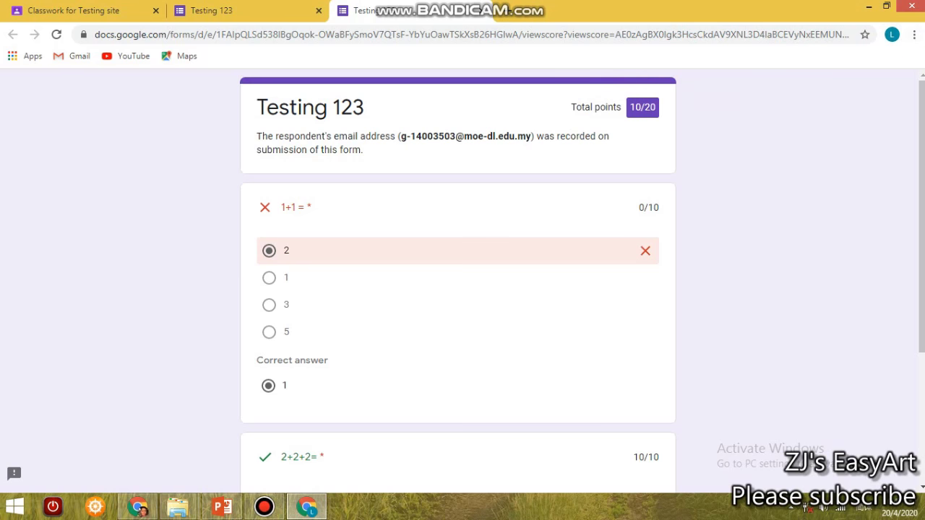
- Close the student account's browser window and the Testing 123 form tab in the teacher's window
click(911, 7)
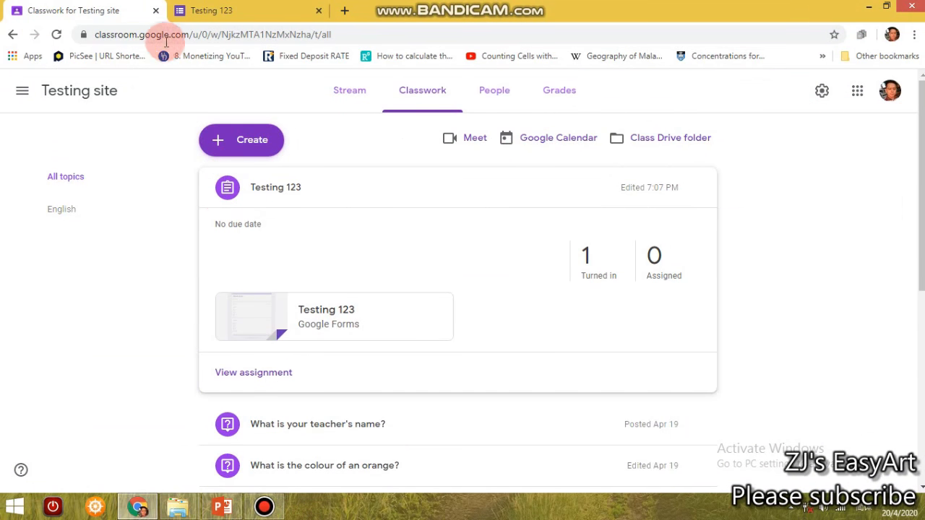
click(285, 11)
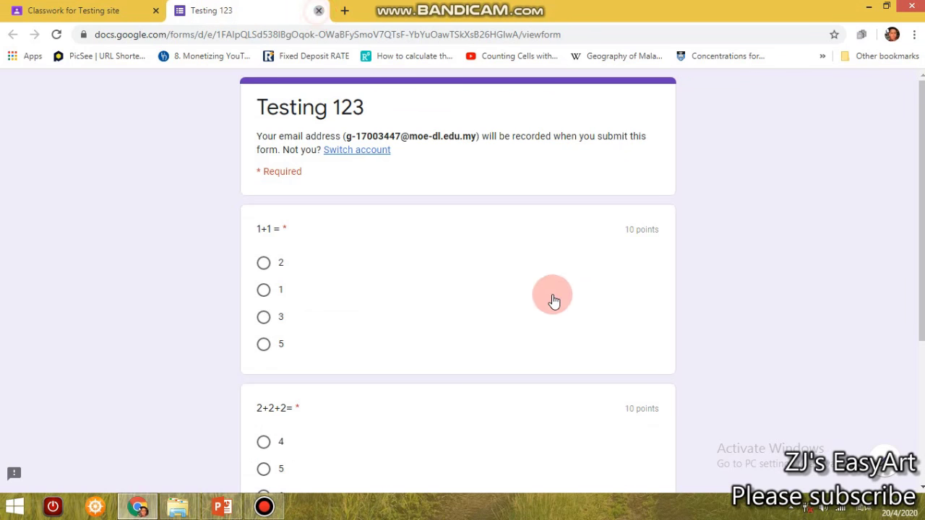
key(ctrl+w)
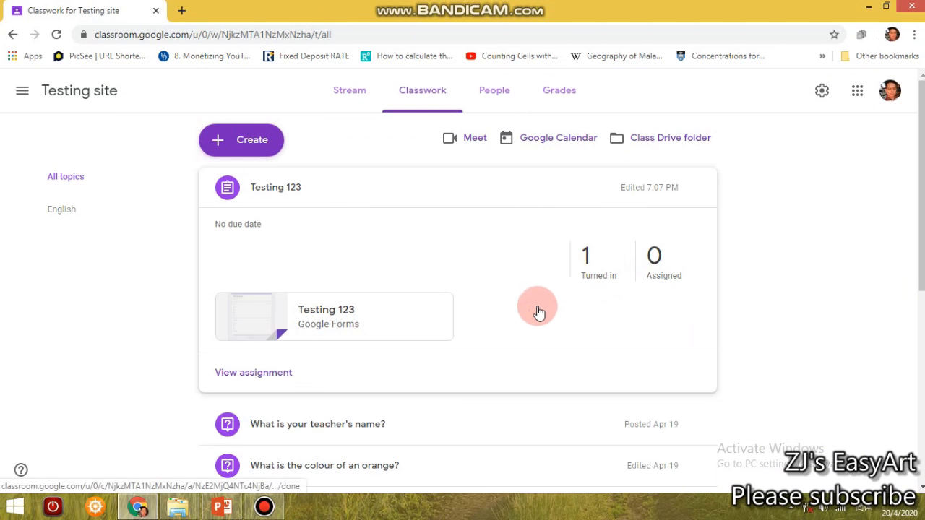
- Open the student work of the Testing 123 assignment and import the quiz grades
click(242, 373)
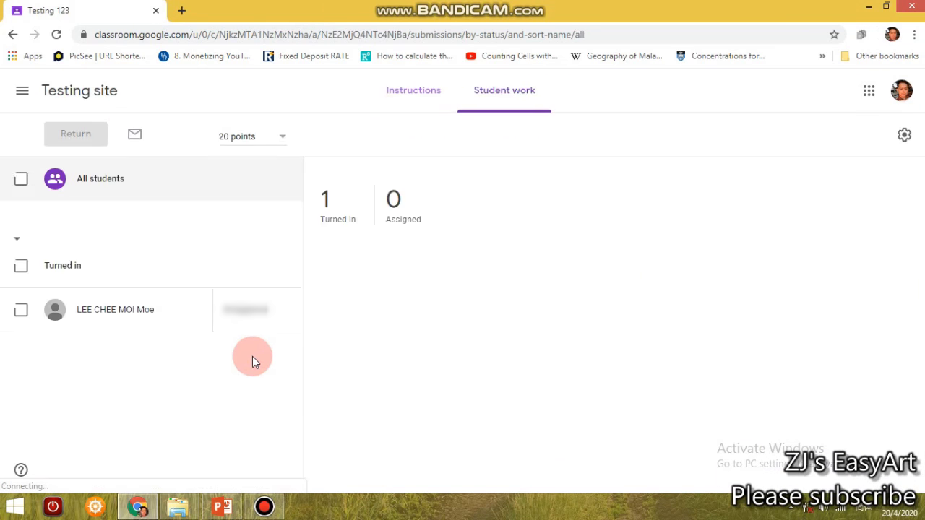
click(874, 188)
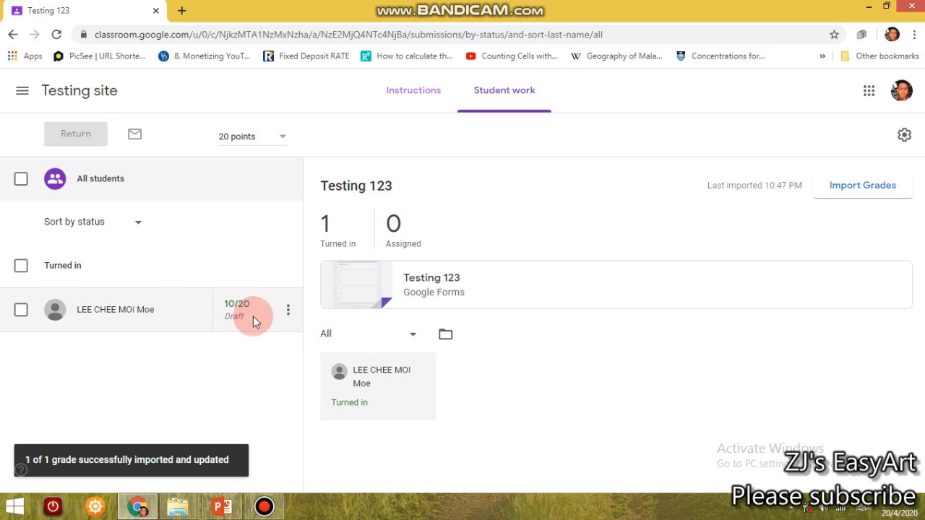
- Select all students and return their graded Testing 123 work
click(21, 179)
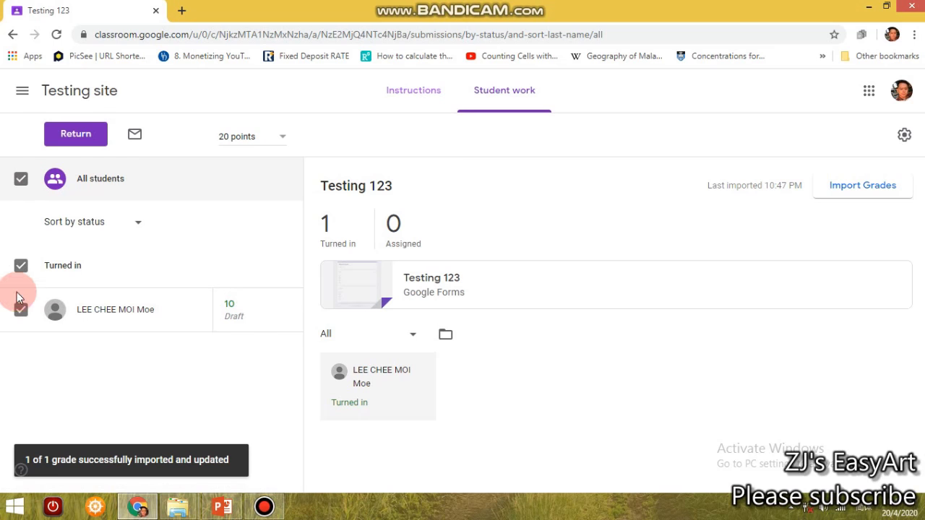
click(86, 140)
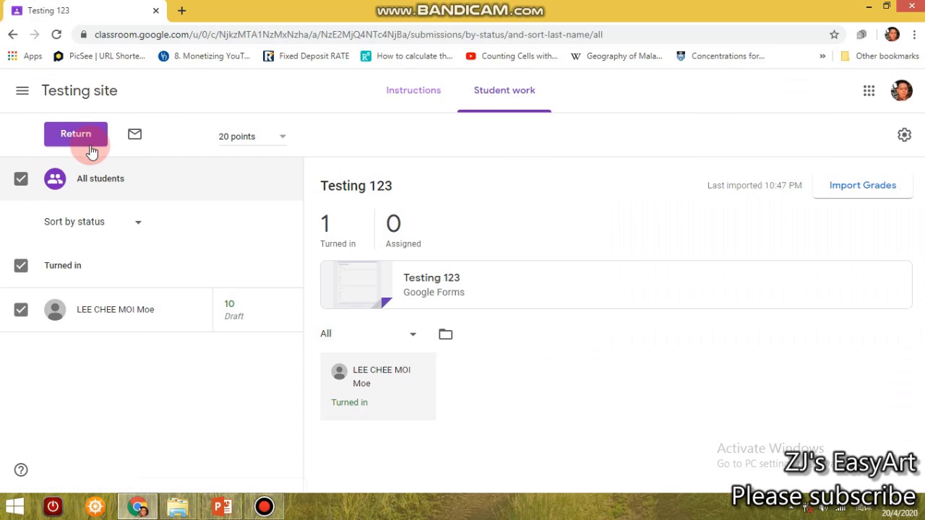
click(76, 135)
click(597, 354)
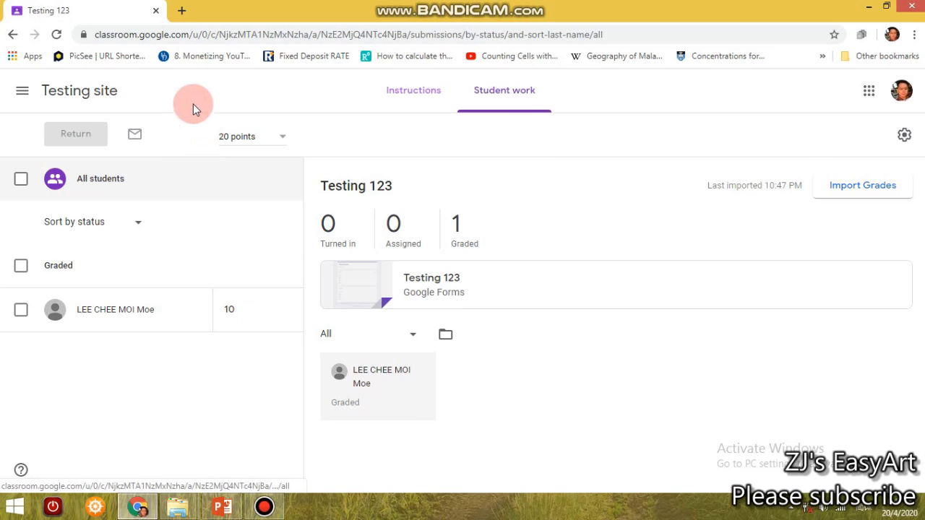
click(531, 379)
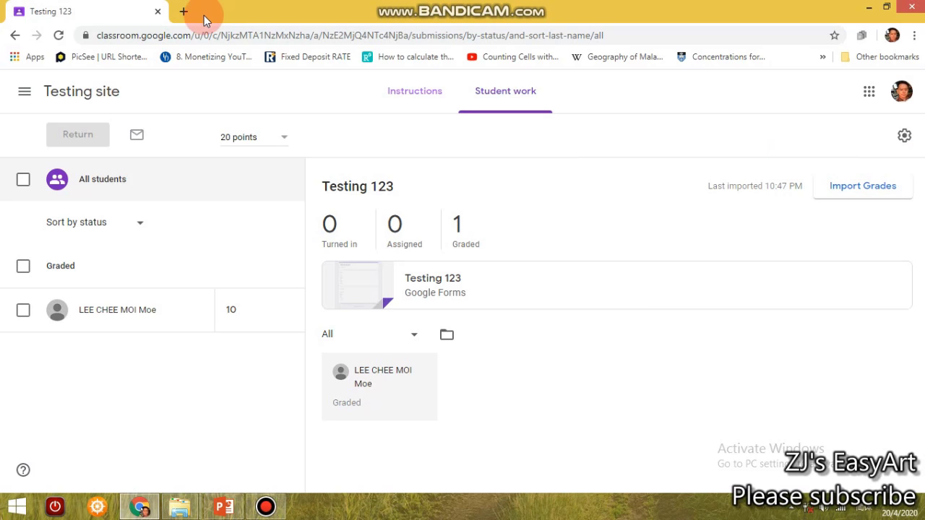
- Open Google Drive from the teacher's Classroom page
click(870, 93)
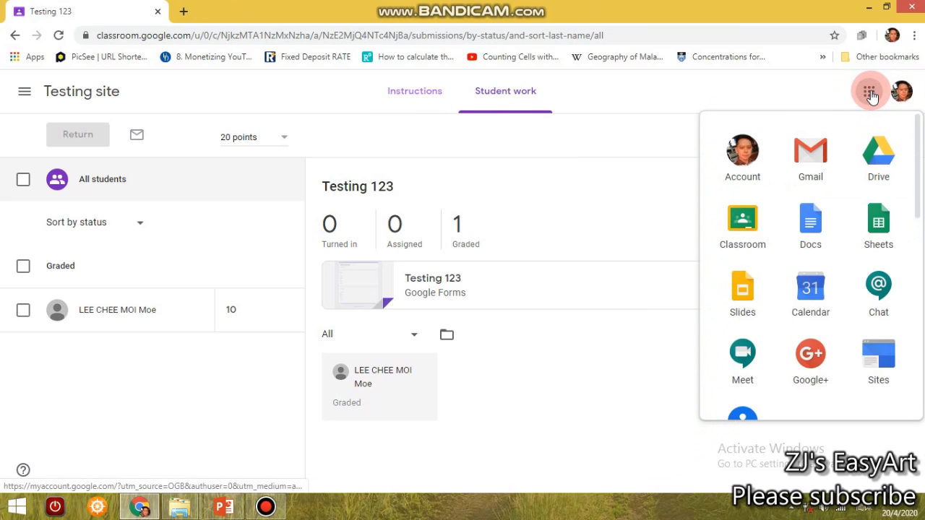
click(883, 155)
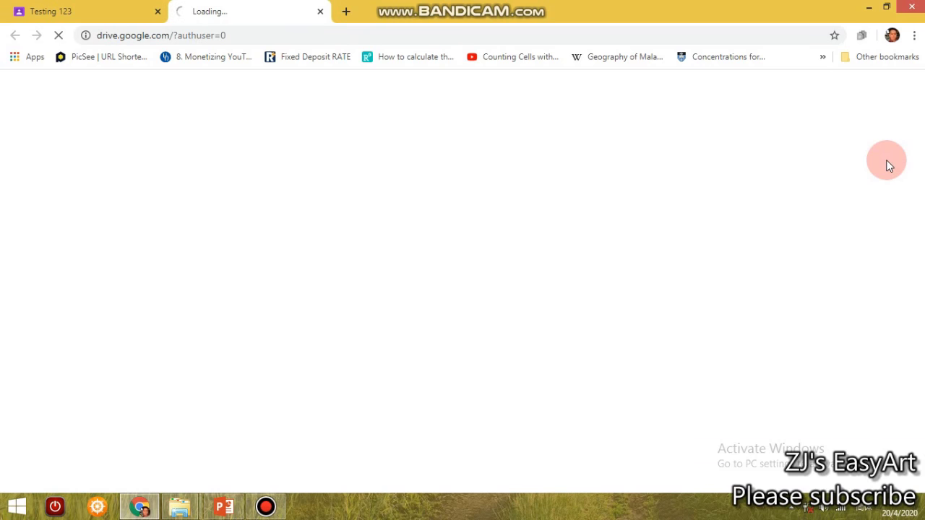
click(76, 12)
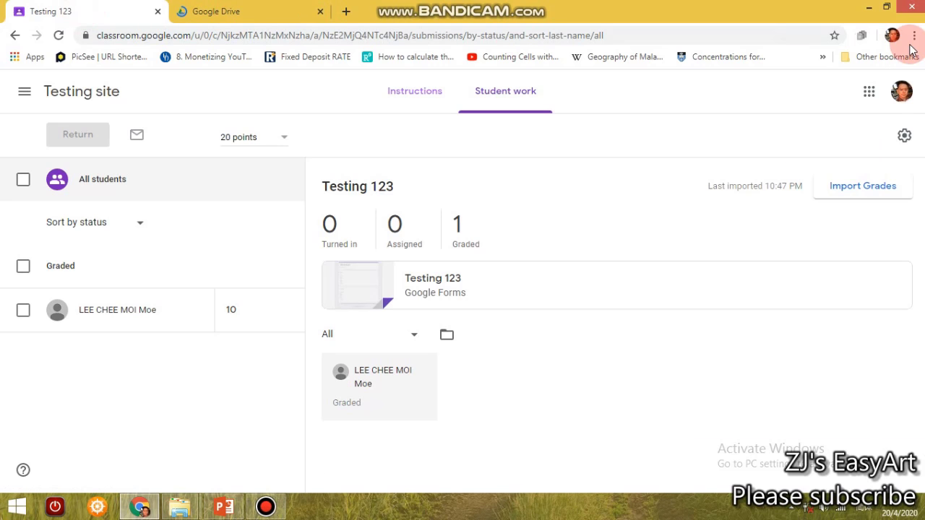
click(870, 95)
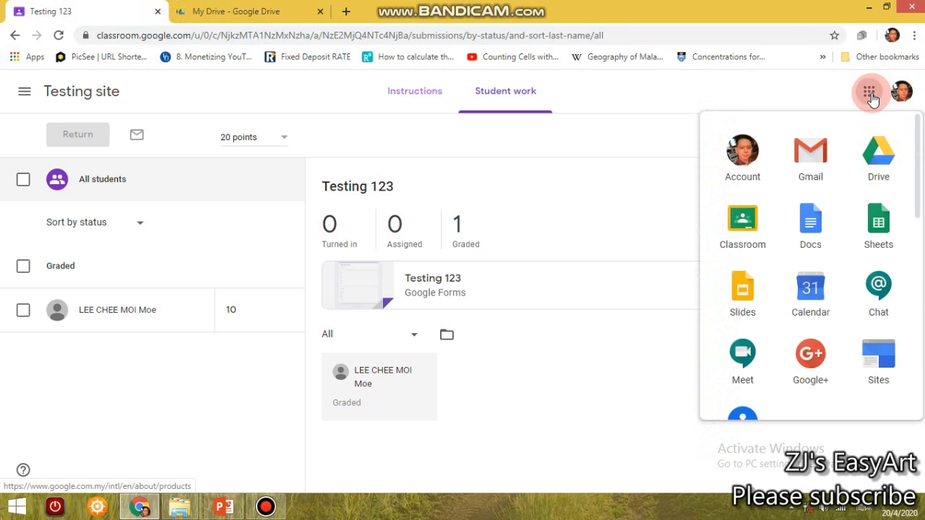
click(225, 7)
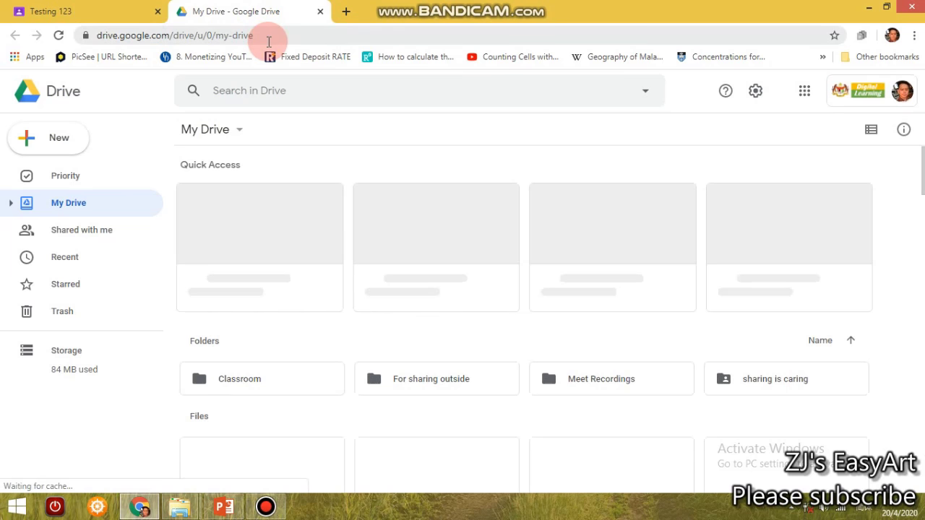
click(108, 11)
click(388, 305)
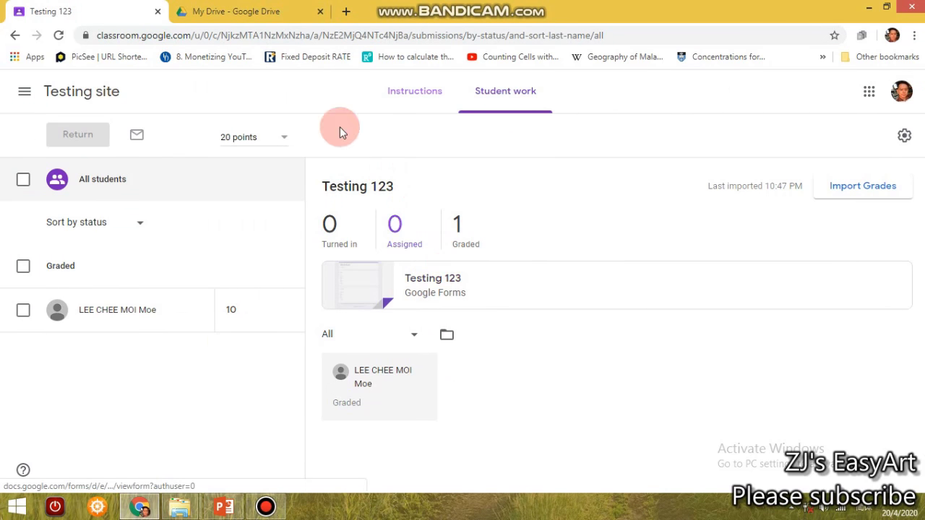
click(217, 11)
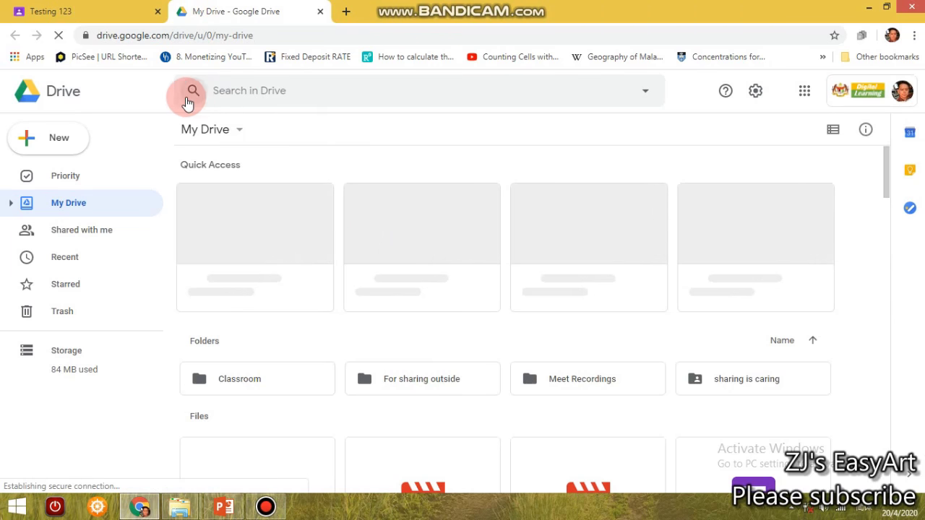
- Search Drive for "testing 123" and open the Blank Quiz form in the form editor
click(226, 90)
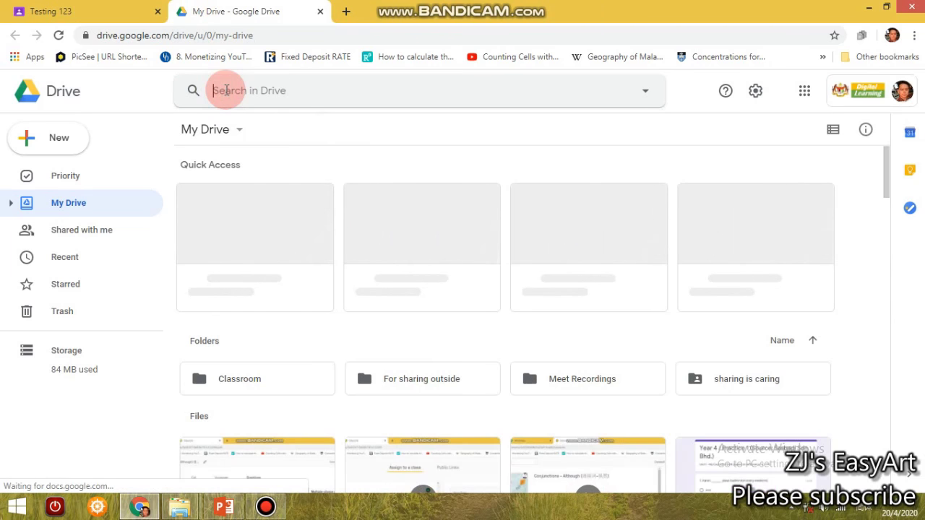
text(testing )
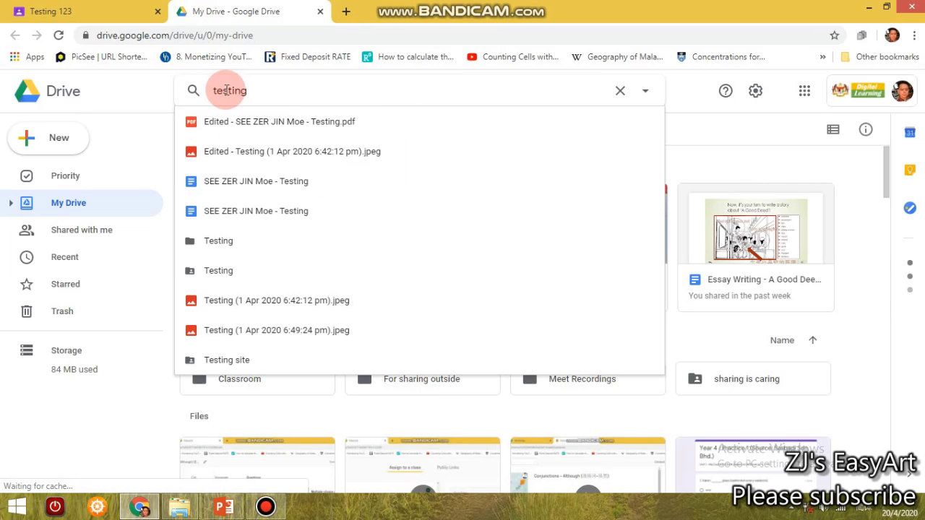
text(1)
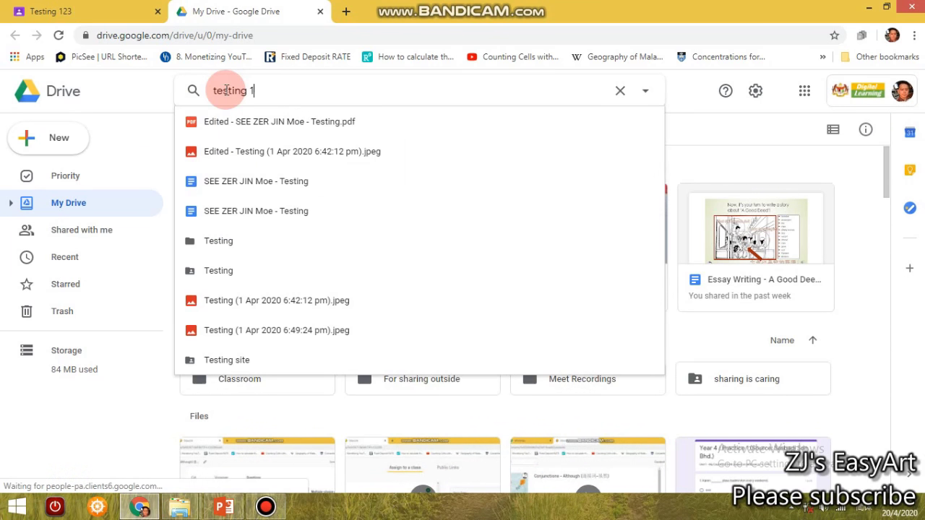
text(23)
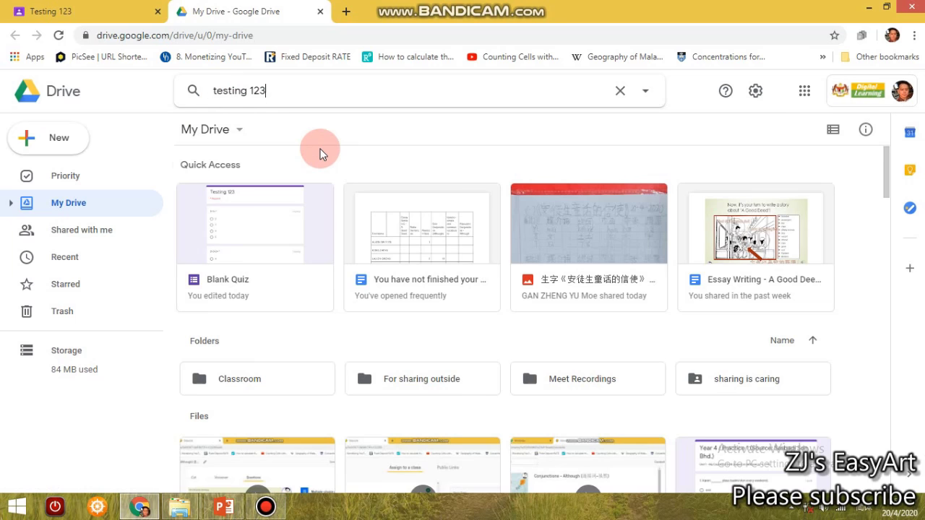
key(Return)
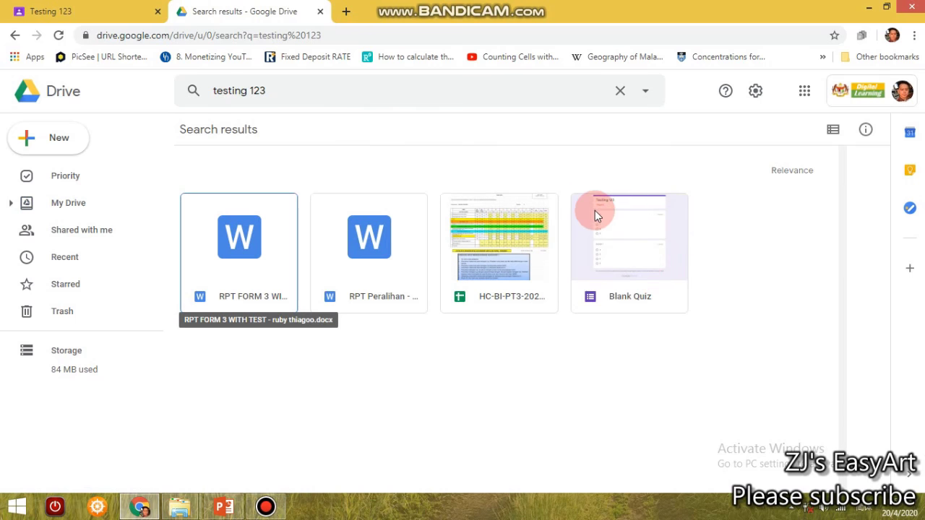
click(637, 262)
double_click(637, 262)
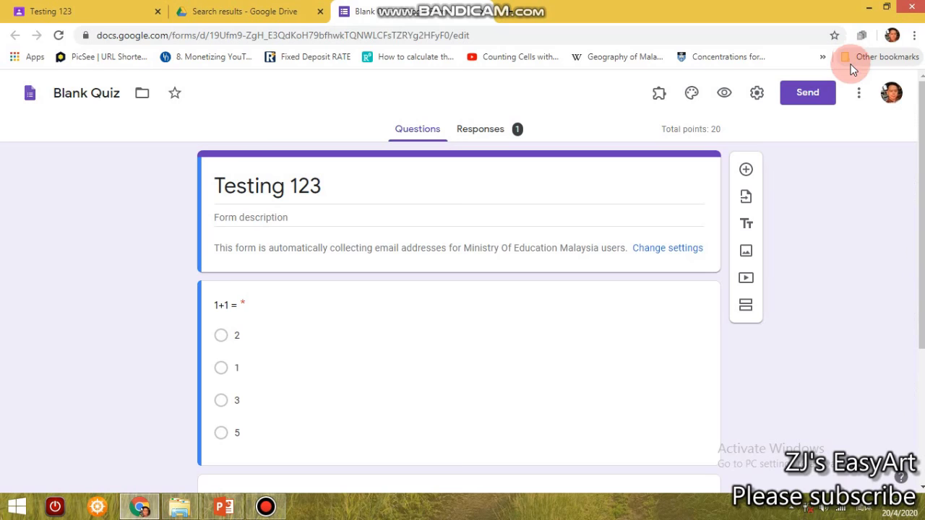
- Open the "1+1 =" question for editing in the quiz
scroll(310, 275, down, 2)
click(394, 241)
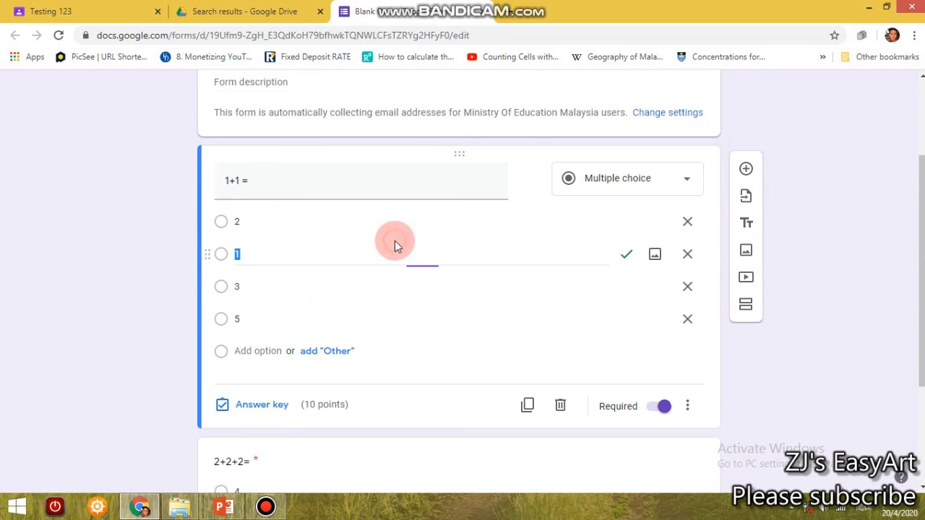